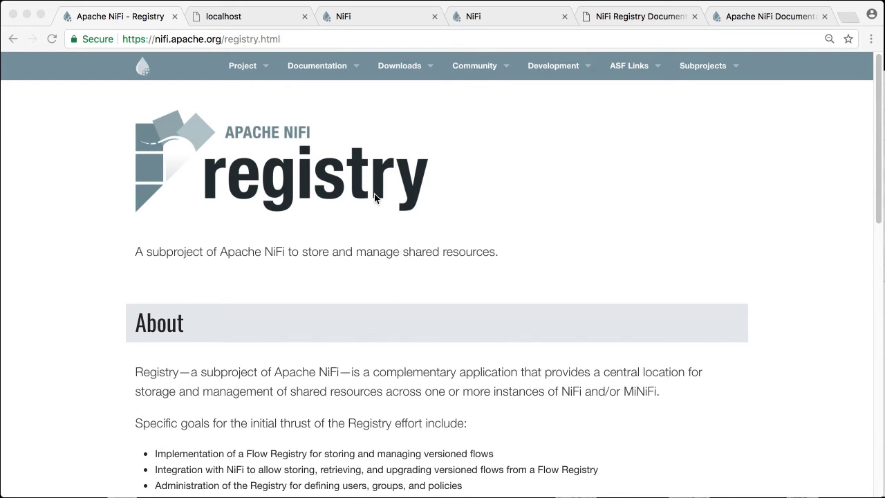
- Extract nifi-registry-0.1.0-bin.tar.gz in the tmp folder and list that folder's contents in the terminal
scroll(371, 178, "down", 1)
scroll(371, 179, "down", 10)
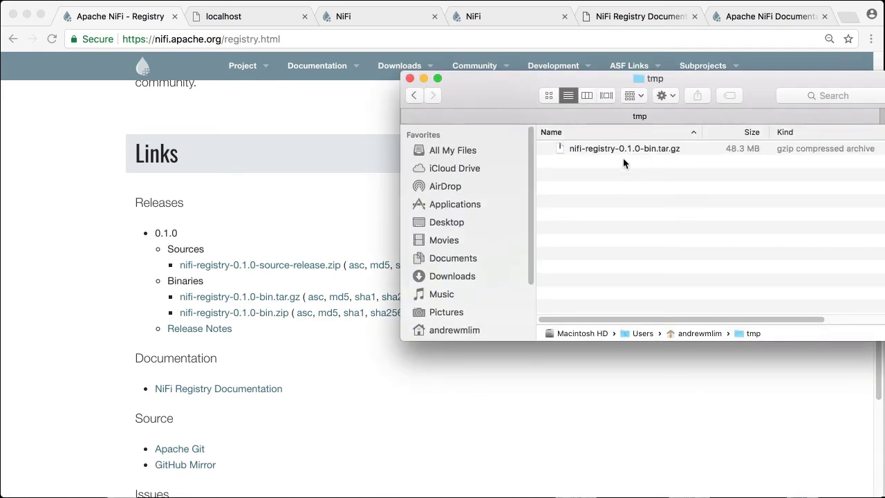
double_click(589, 148)
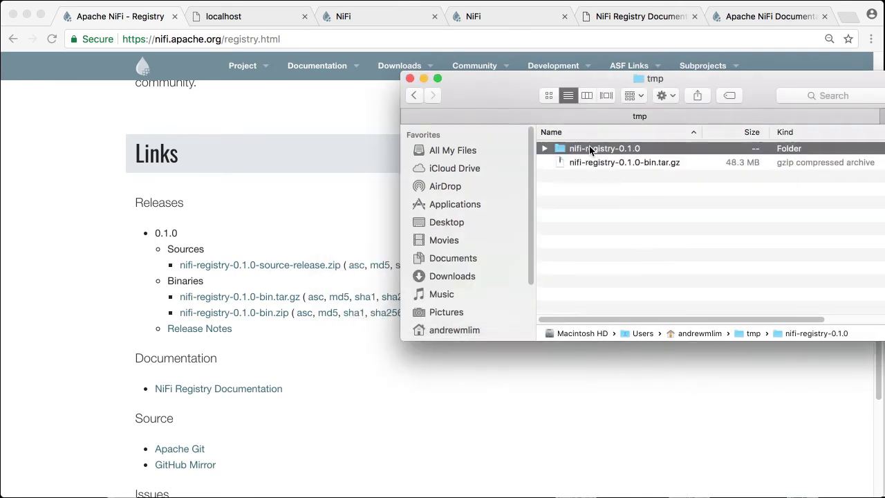
key("super+Tab")
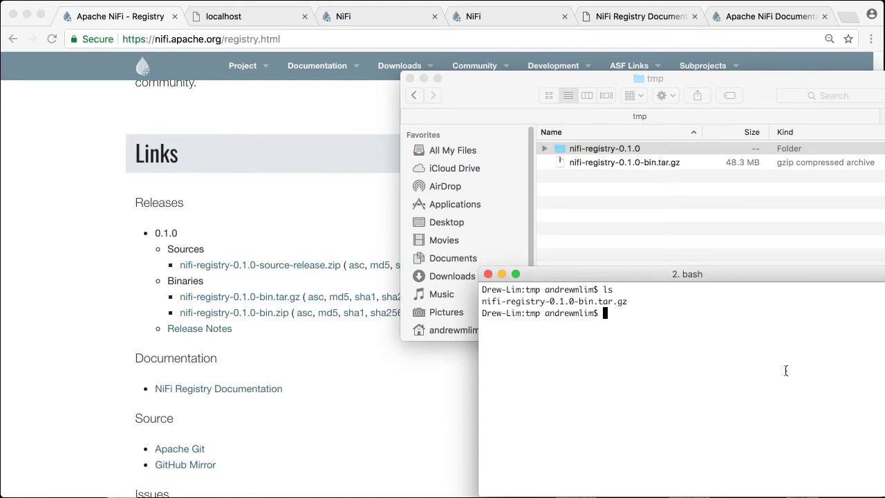
type("ls")
key("Return")
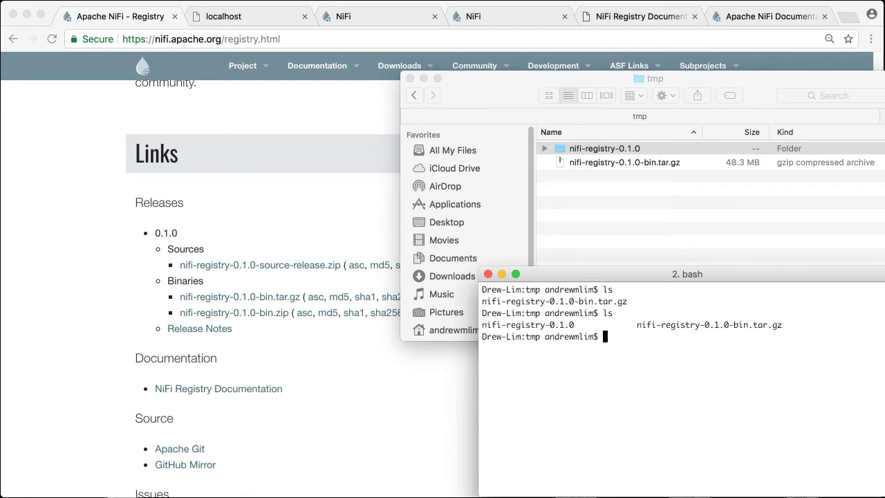
- Change into the bin directory of nifi-registry-0.1.0 and start the registry with ./nifi-registry.sh start
type("cd ni")
key("Tab")
key("Return")
type("cd bin")
key("Return")
type("./nifi")
key("Tab")
type("sh start")
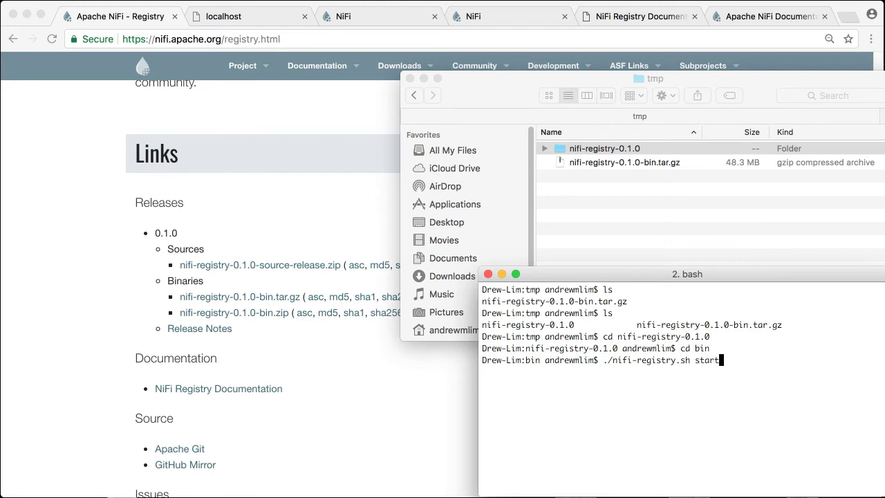
key("Return")
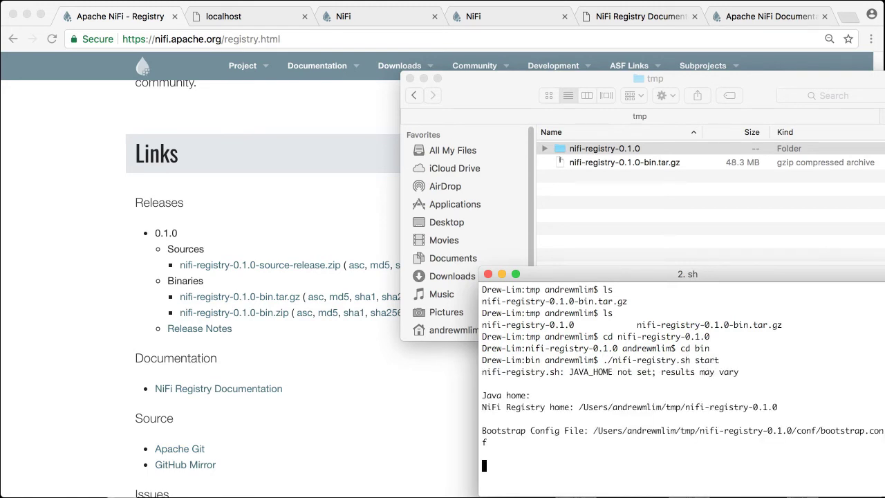
- Reload the NiFi Registry page at localhost:18080/nifi-registry in the browser and create a bucket named Test in its administration area
left_click(235, 16)
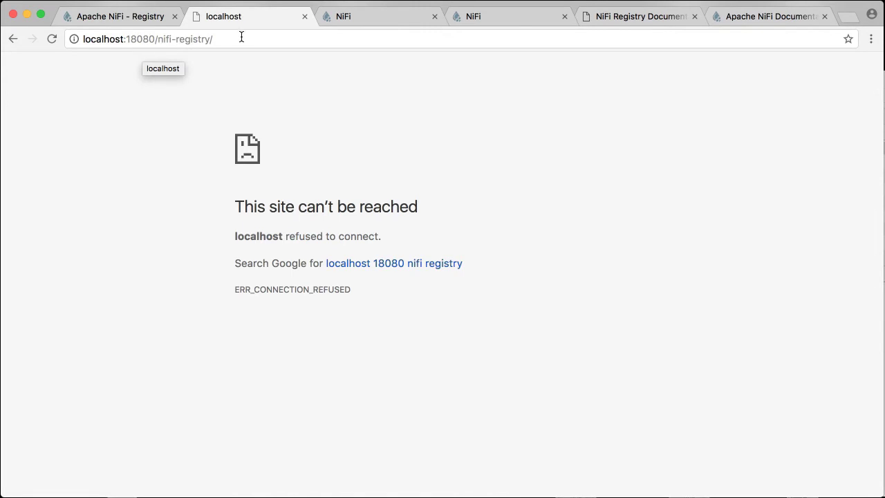
left_click(54, 38)
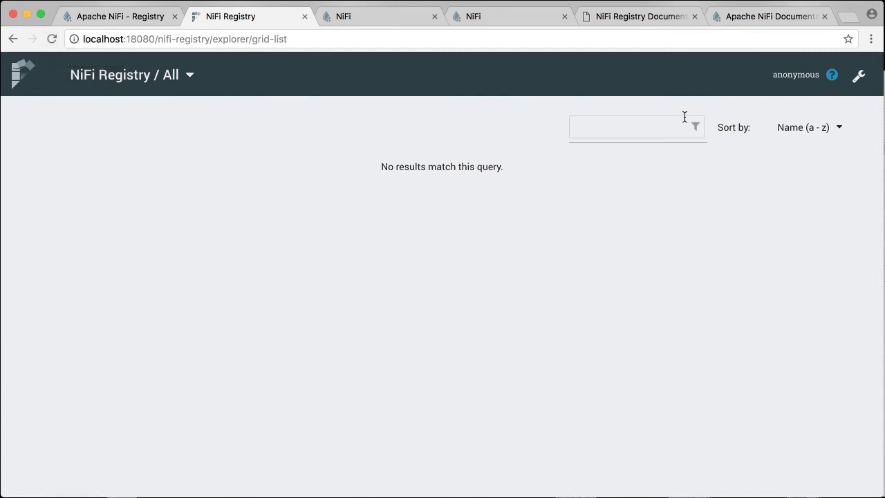
left_click(858, 79)
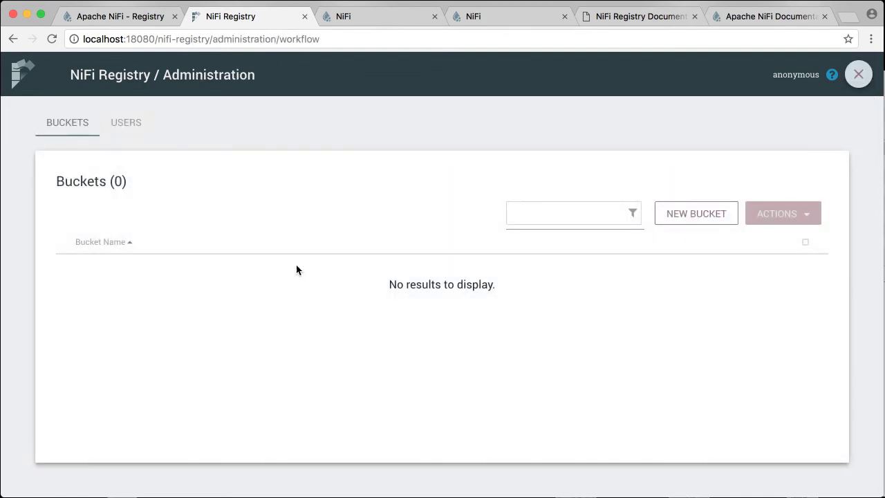
left_click(696, 215)
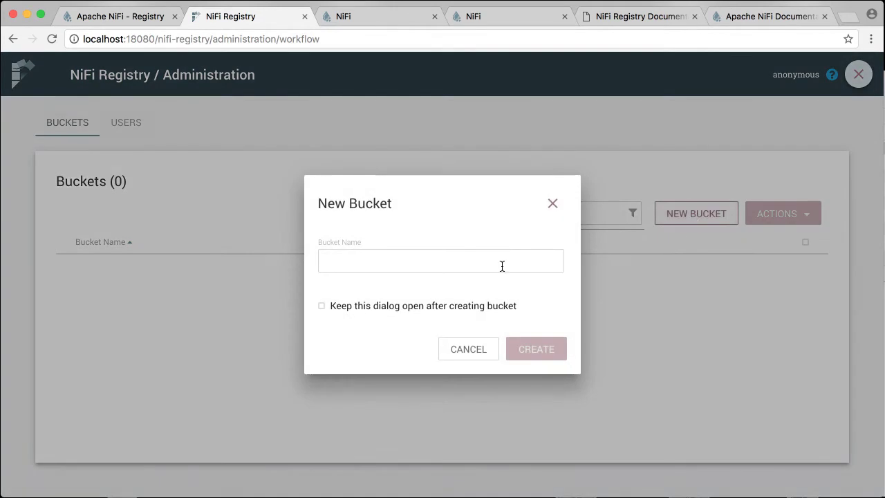
left_click(457, 266)
type("Test")
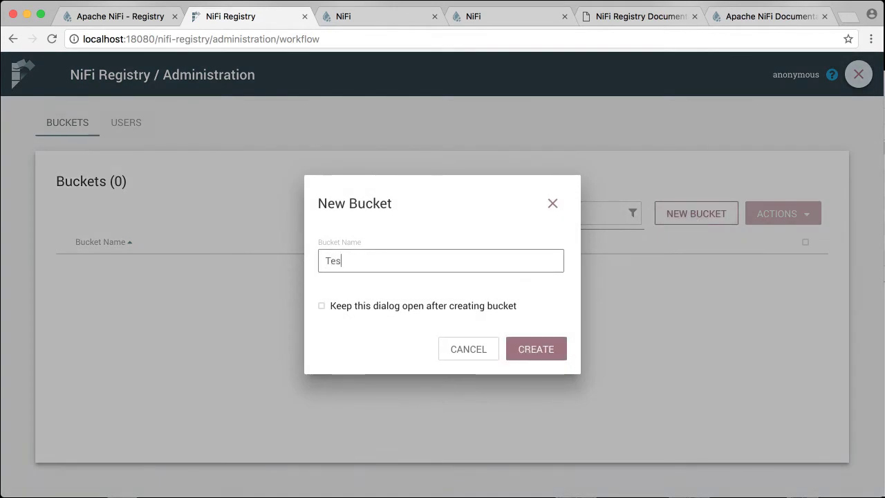
left_click(548, 347)
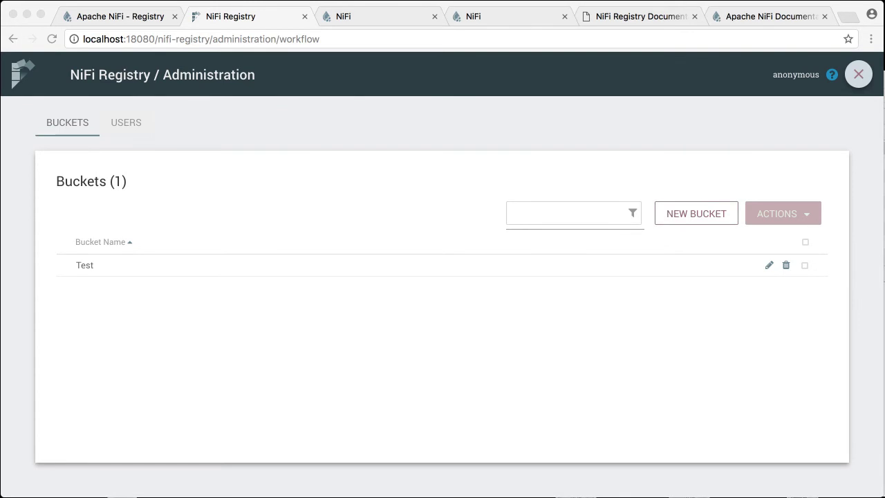
left_click(370, 17)
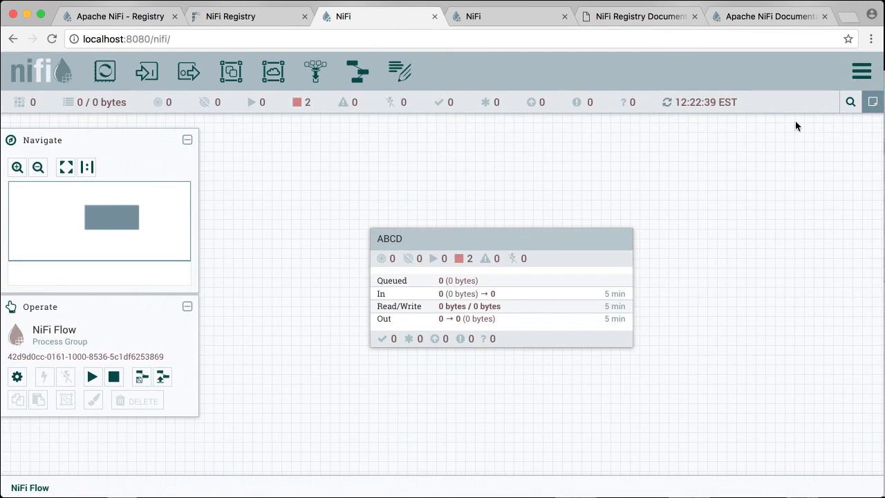
left_click(861, 72)
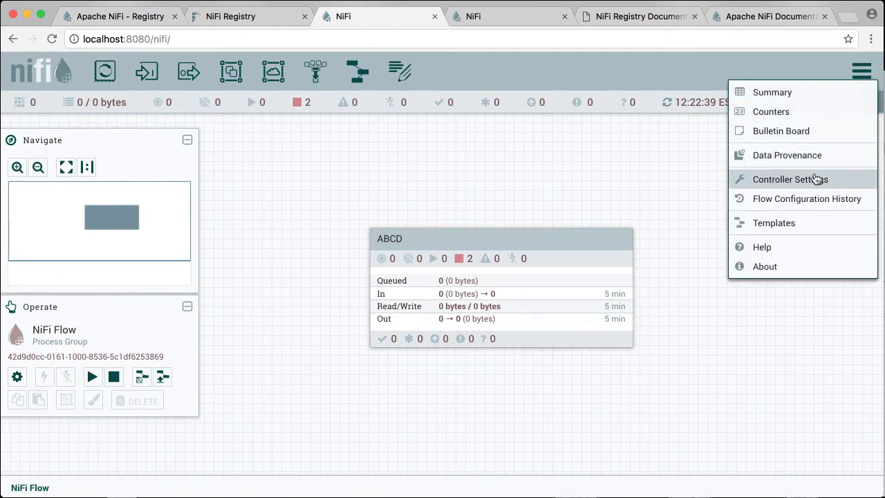
left_click(816, 178)
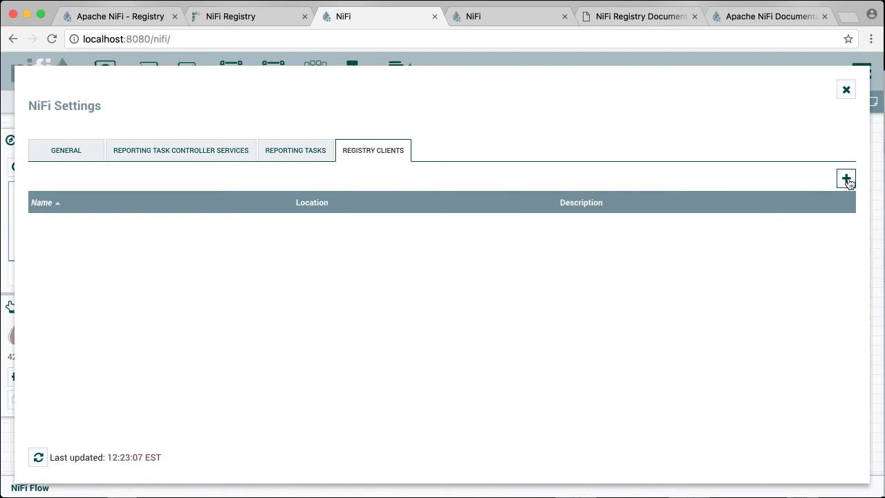
left_click(846, 178)
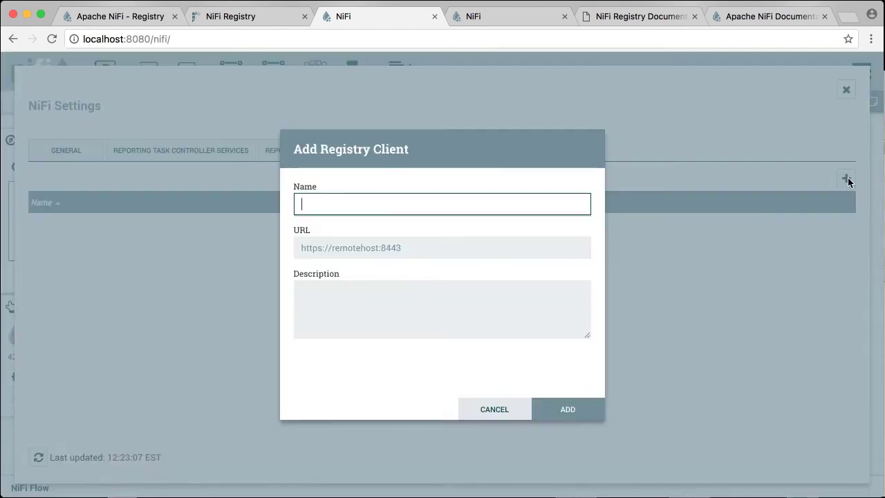
type("Local")
key("Tab")
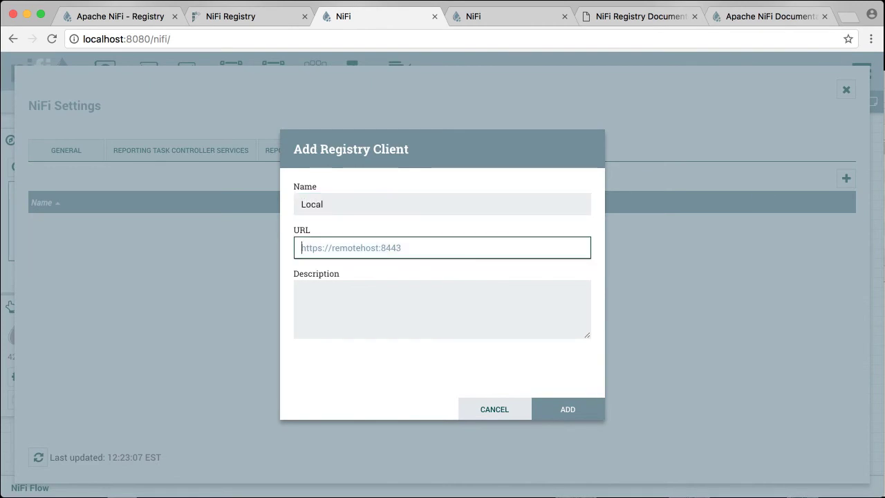
type("http://localhost:18080")
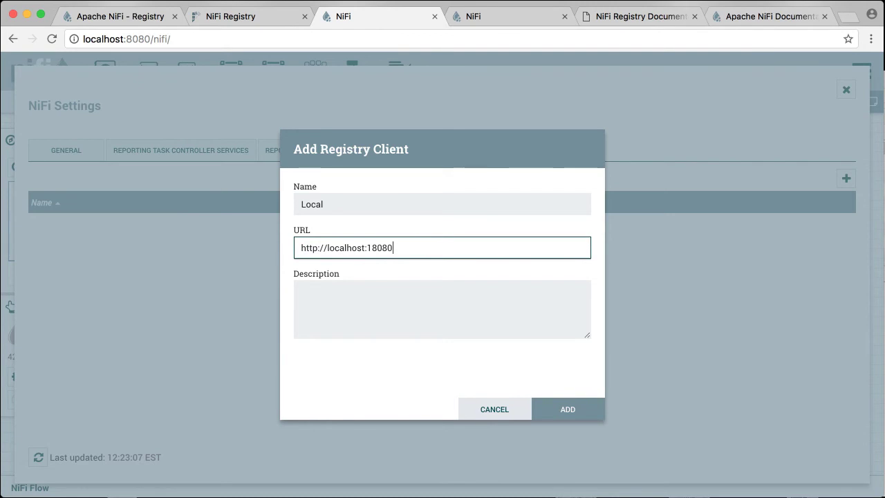
left_click(569, 415)
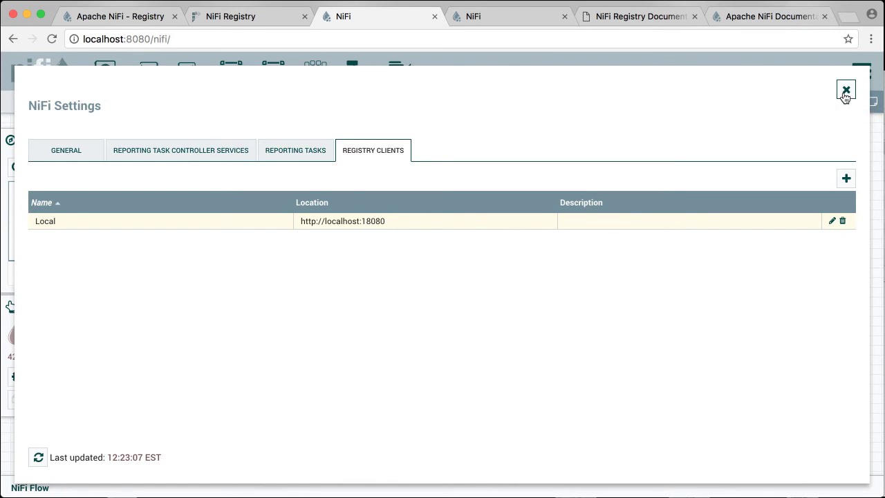
left_click(845, 91)
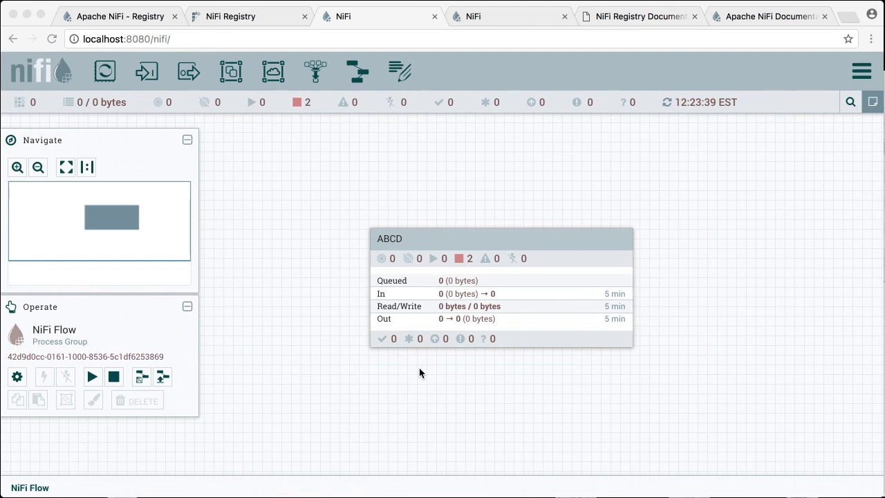
- Start version control on the ABCD process group in the Test bucket with flow name ABCD, description "Demo flow" and comment "Initial Save"
left_click(454, 244)
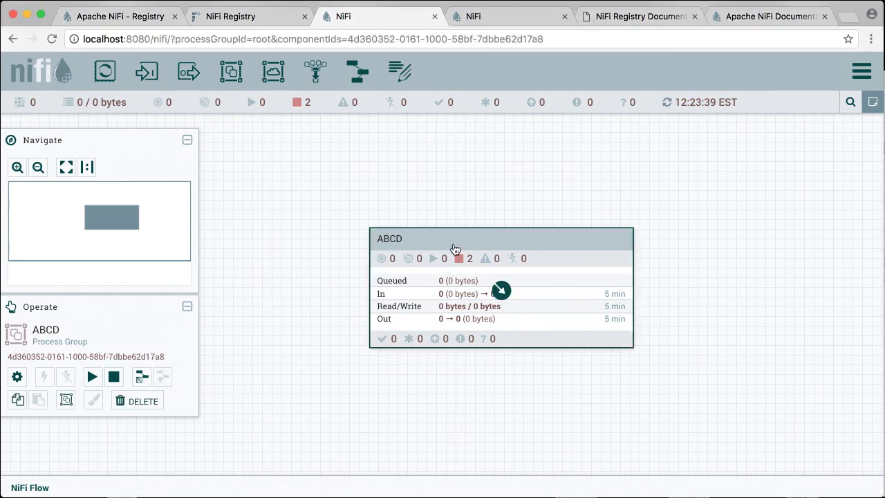
right_click(556, 277)
mouse_move(587, 260)
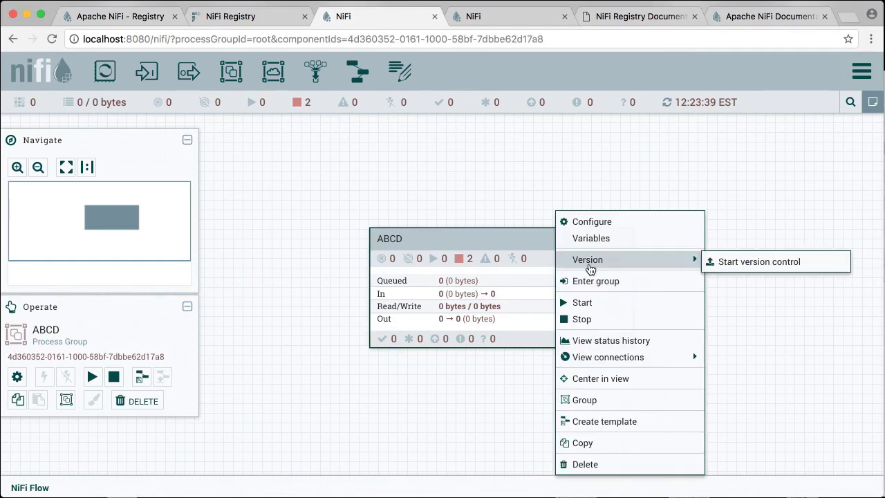
left_click(733, 263)
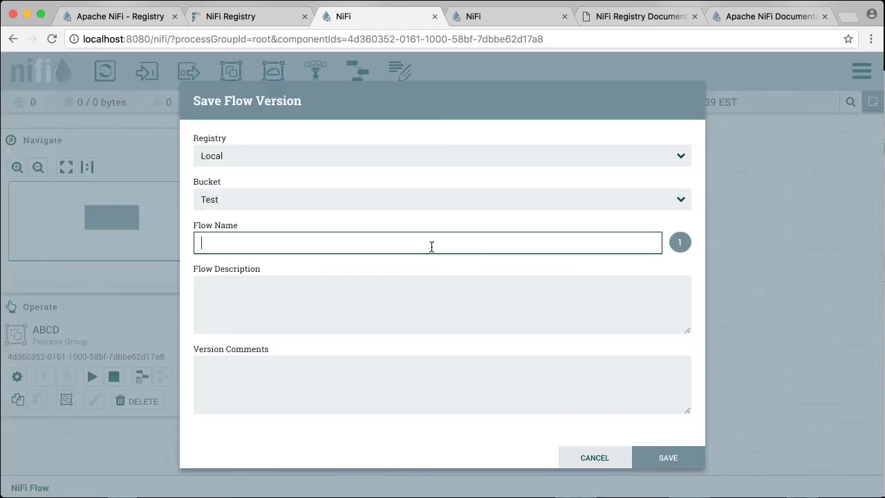
type("ABCD")
key("Tab")
type("Demo flow")
key("Tab")
type("Initial Save")
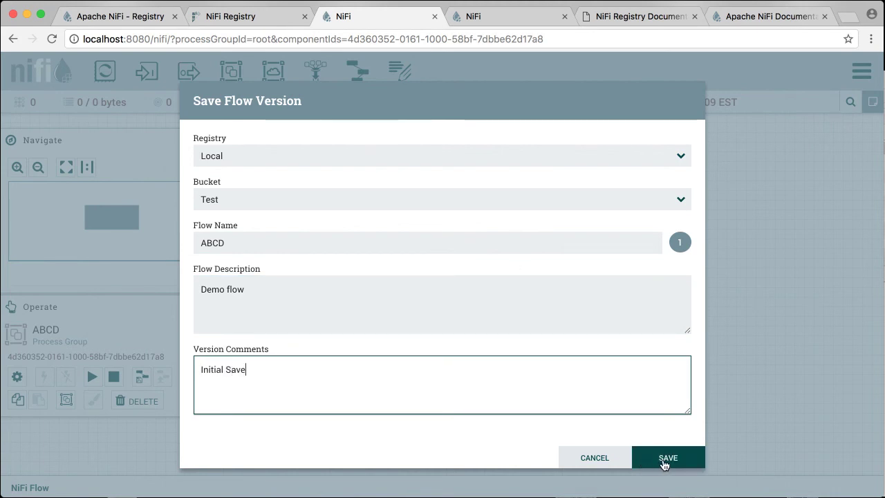
left_click(664, 459)
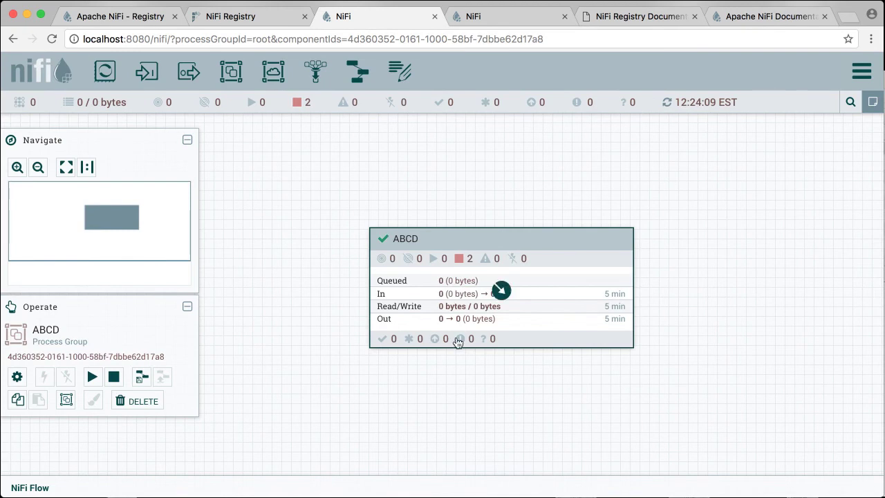
mouse_move(385, 247)
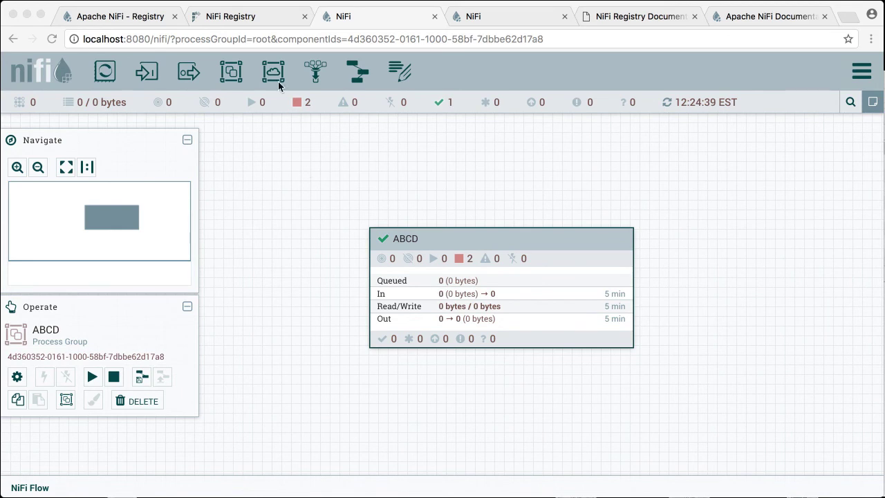
- Leave the administration area of NiFi Registry and expand the ABCD flow to view its description and change log
left_click(246, 16)
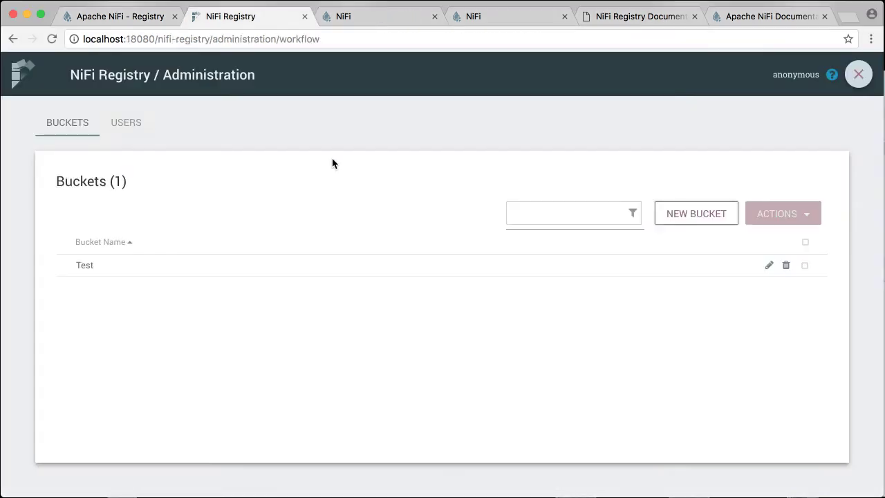
left_click(859, 76)
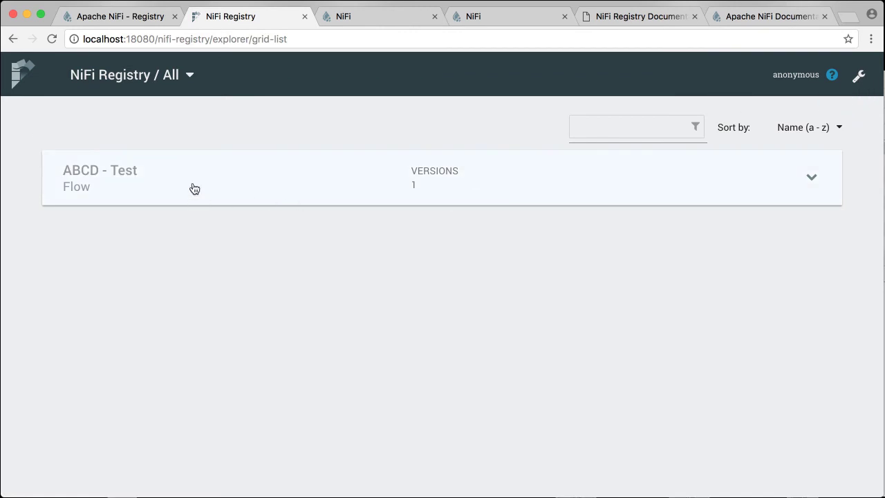
left_click(194, 188)
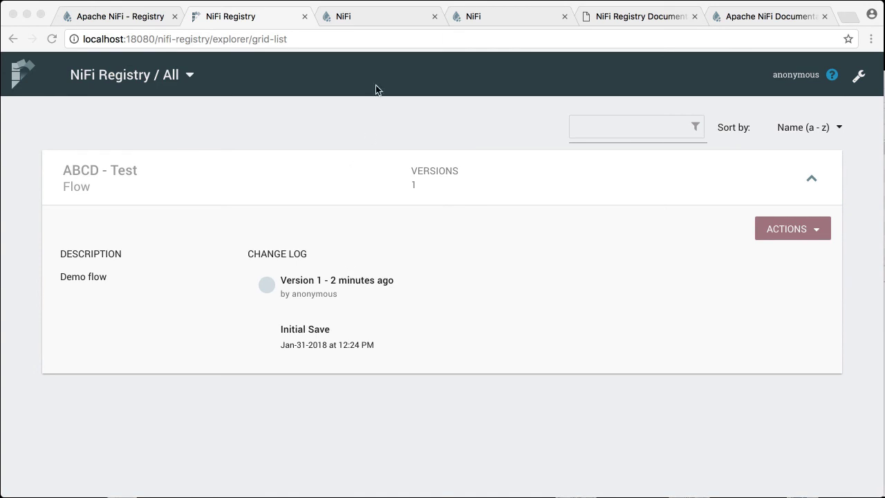
- Enter the ABCD process group in NiFi and move the GenerateFlowFile and LogAttribute processors farther apart
left_click(378, 20)
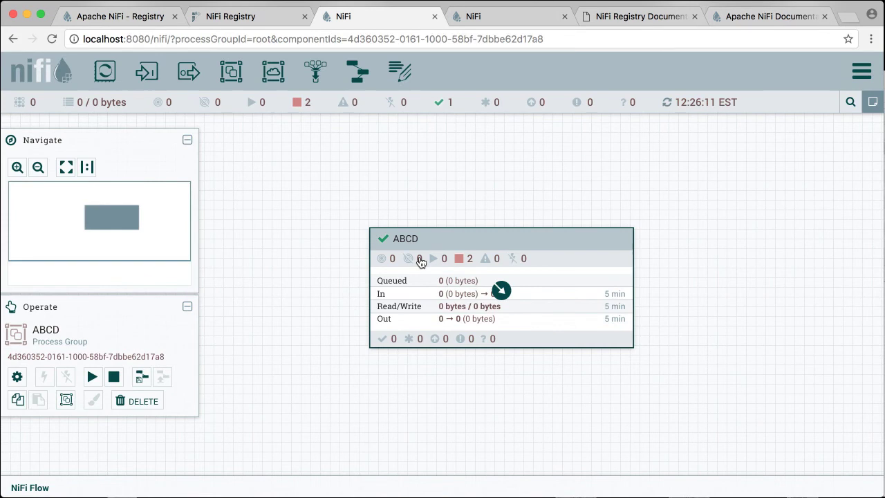
double_click(427, 254)
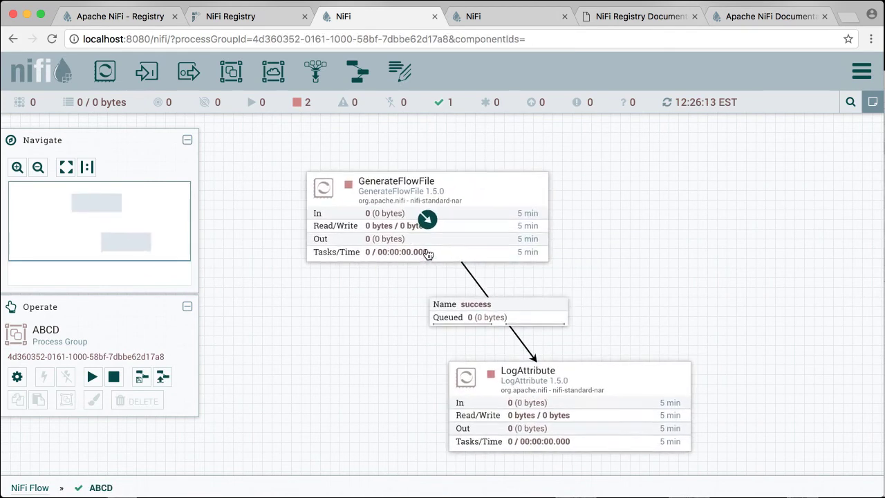
left_click_drag(510, 202, 431, 230)
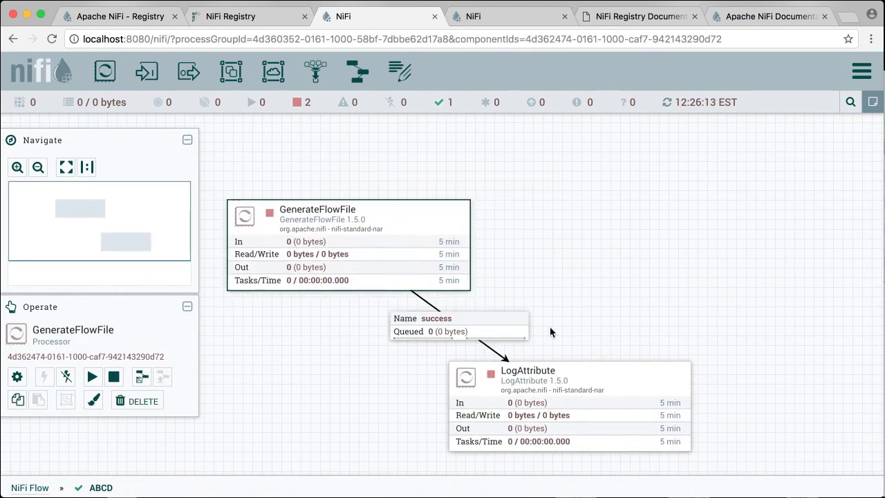
left_click_drag(570, 407, 680, 408)
- Set the run schedule of the GenerateFlowFile processor to 10 sec and apply it
left_click(401, 220)
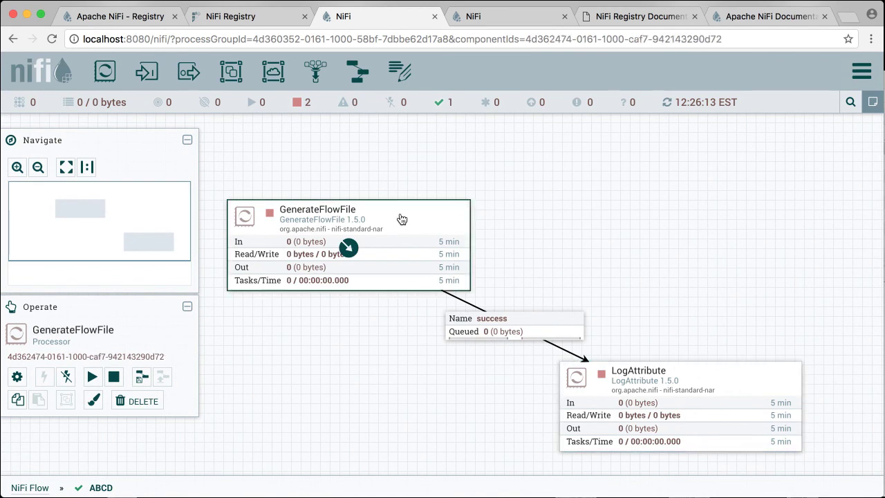
double_click(401, 219)
left_click(328, 144)
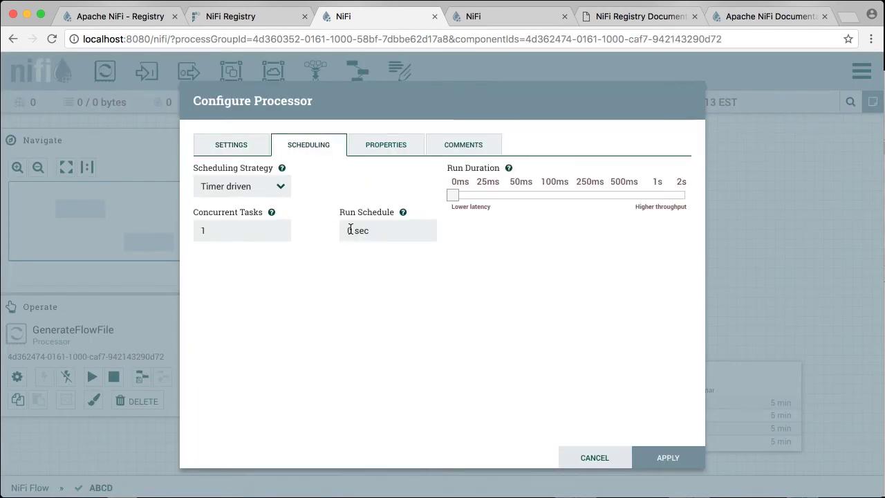
left_click(350, 230)
type("1")
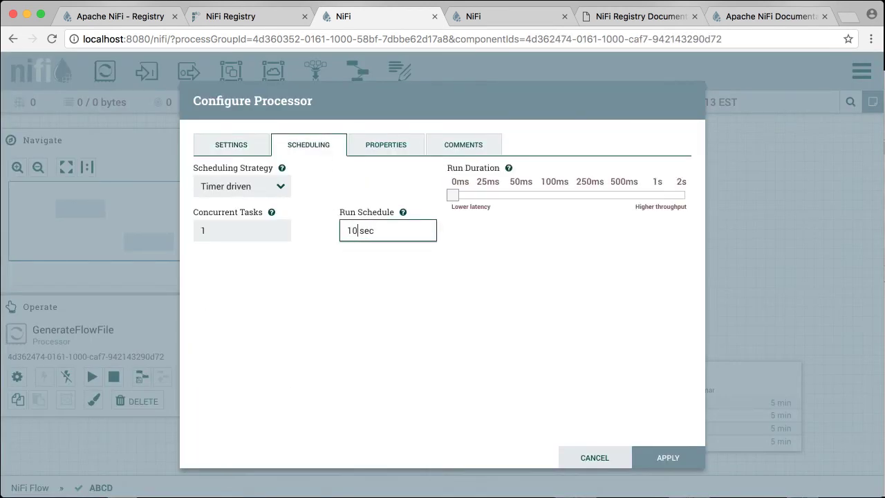
left_click(659, 466)
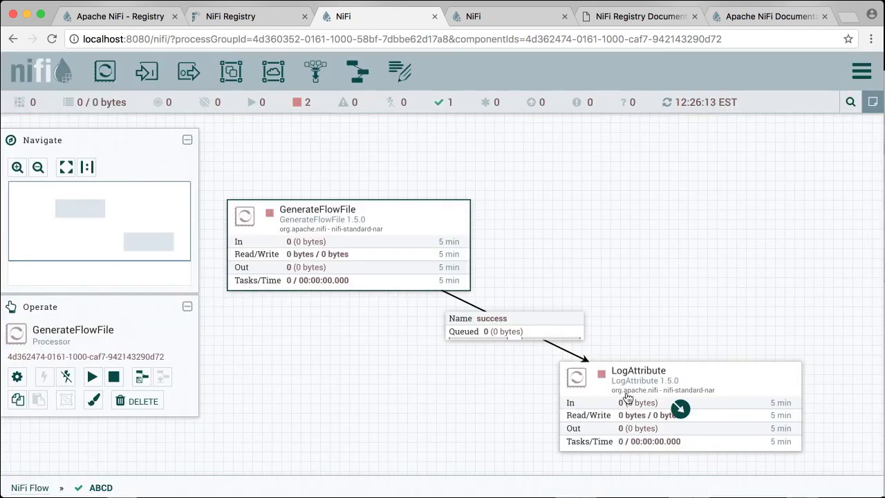
- Set the back pressure object threshold of the success connection between GenerateFlowFile and LogAttribute to 100
double_click(526, 319)
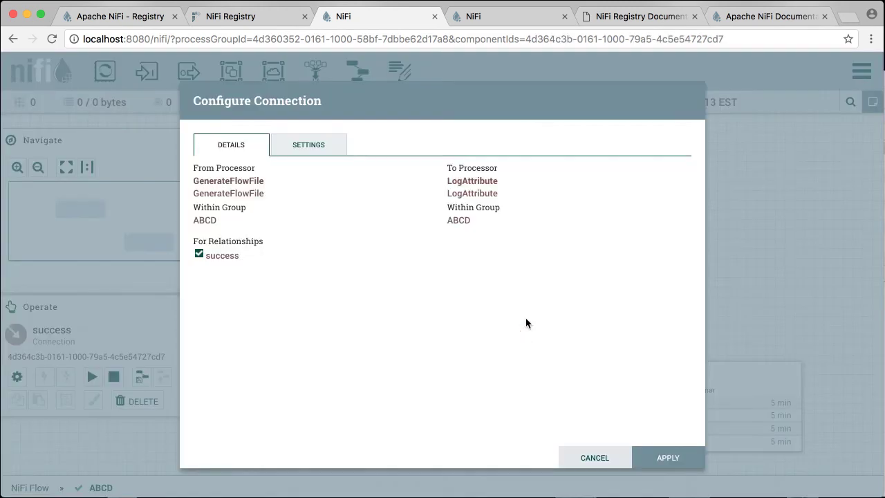
left_click(316, 145)
left_click_drag(217, 306, 246, 306)
key("BackSpace")
left_click(674, 459)
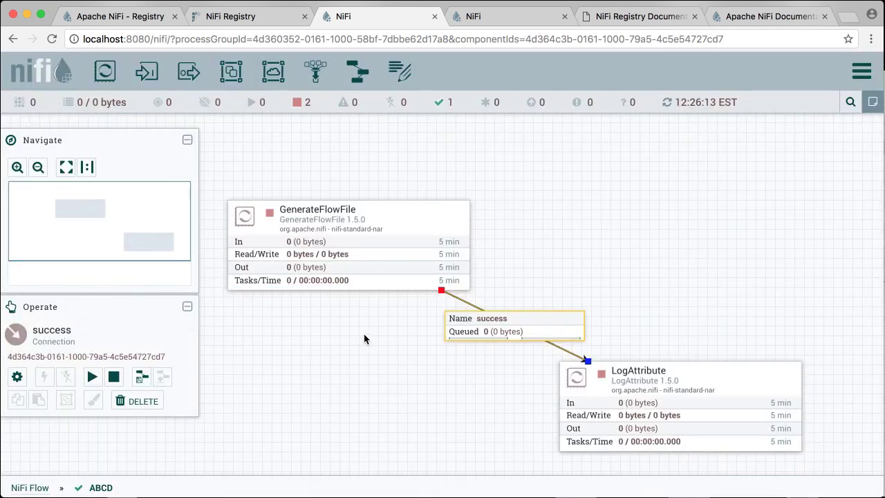
- Refresh the ABCD process group and review its list of local changes against version 1
left_click(364, 338)
right_click(364, 338)
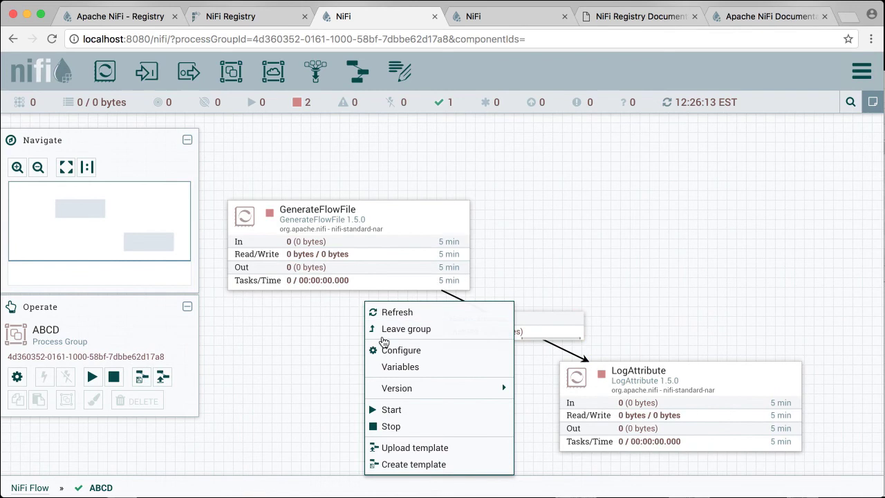
left_click(388, 314)
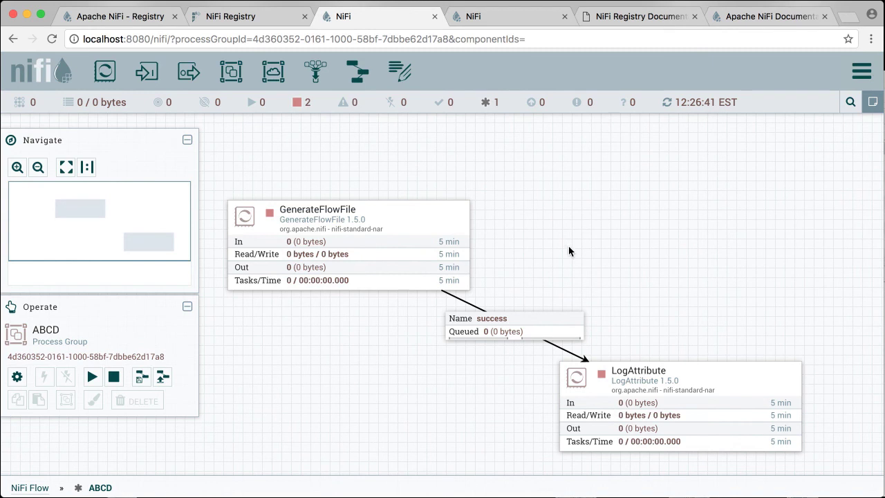
right_click(548, 238)
mouse_move(602, 329)
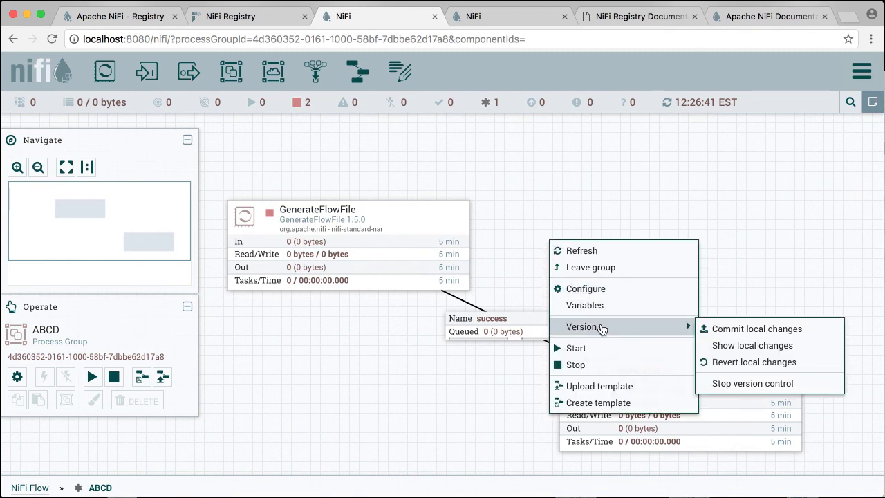
left_click(737, 348)
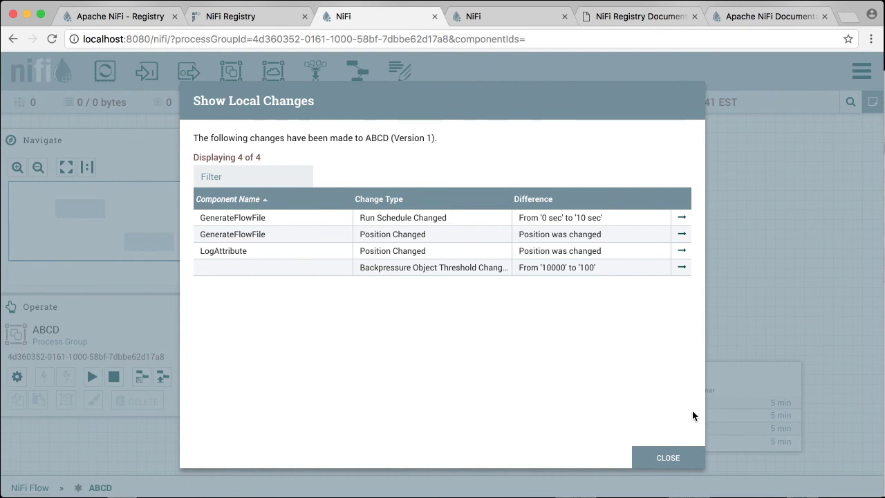
left_click(668, 457)
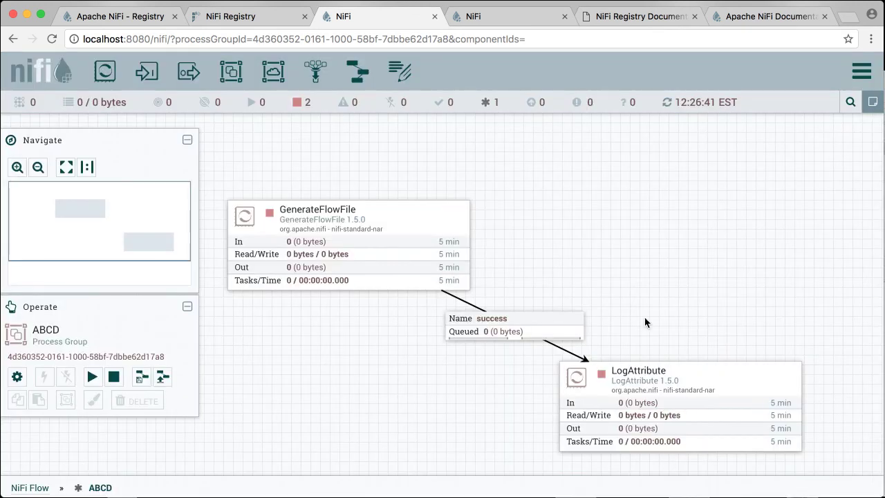
- Commit the local changes of ABCD with the version comment "Changes made to flow" and return to the root NiFi Flow
right_click(581, 260)
mouse_move(624, 347)
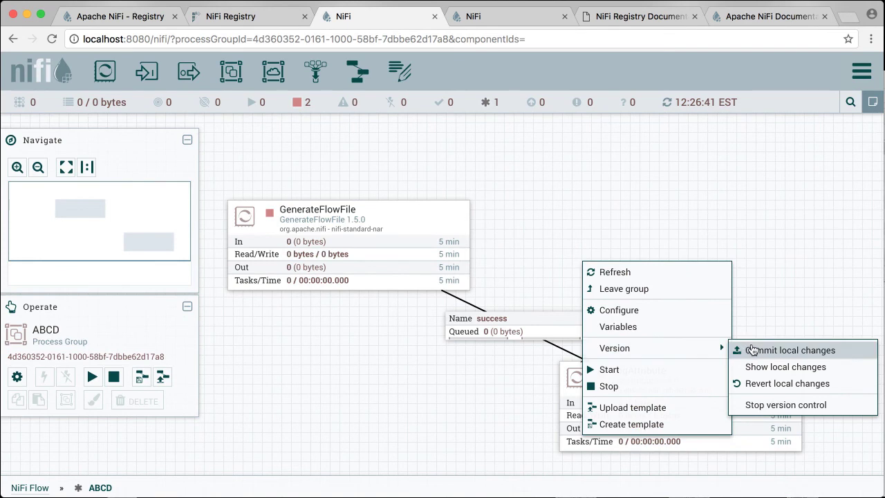
left_click(752, 349)
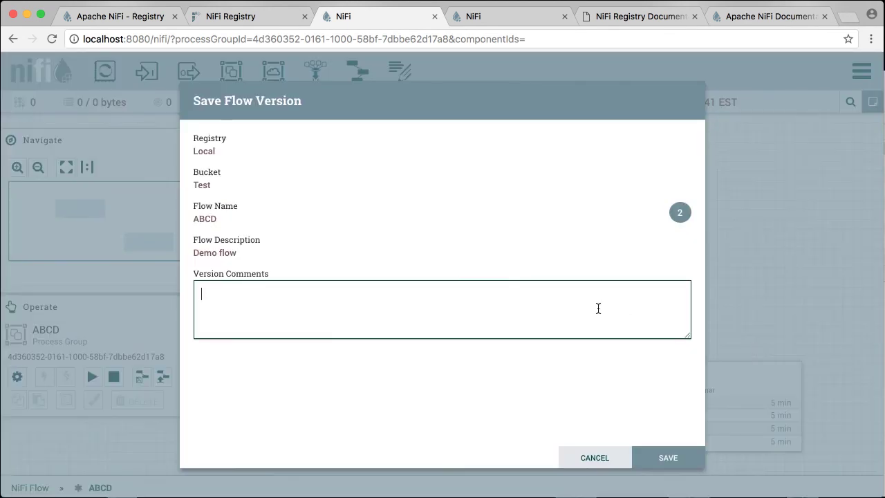
type("Changes made to flow")
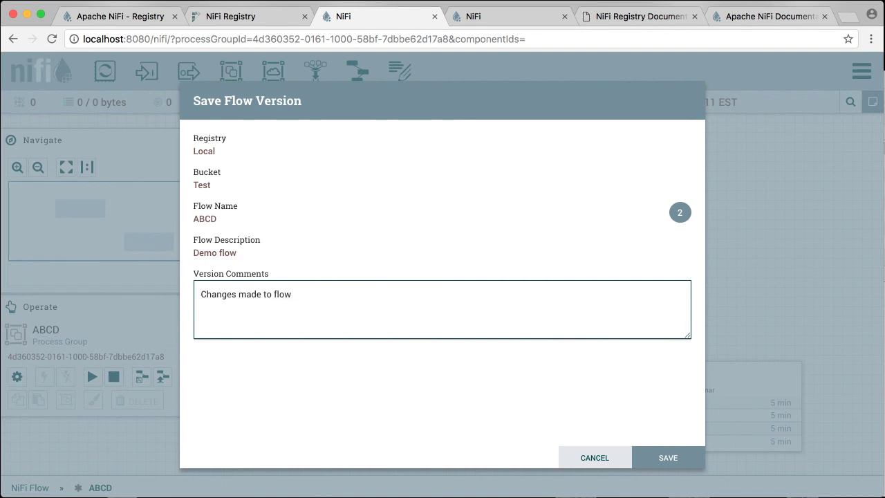
left_click(645, 458)
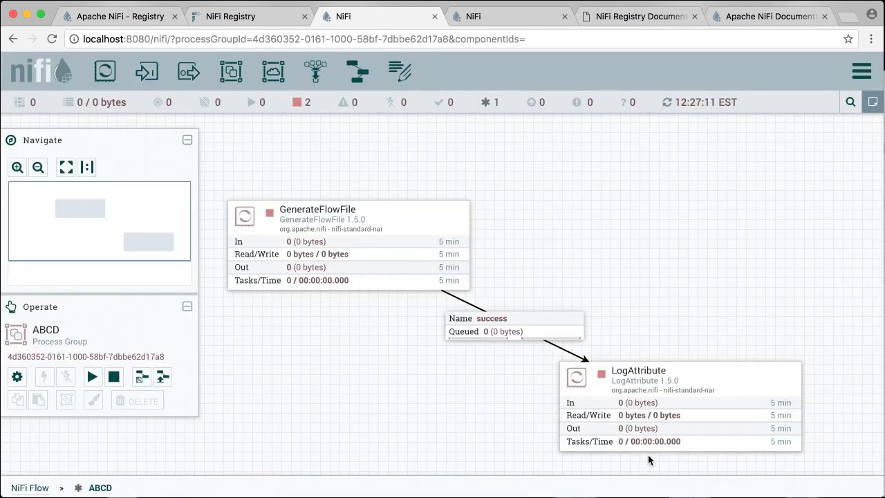
left_click(24, 488)
mouse_move(383, 243)
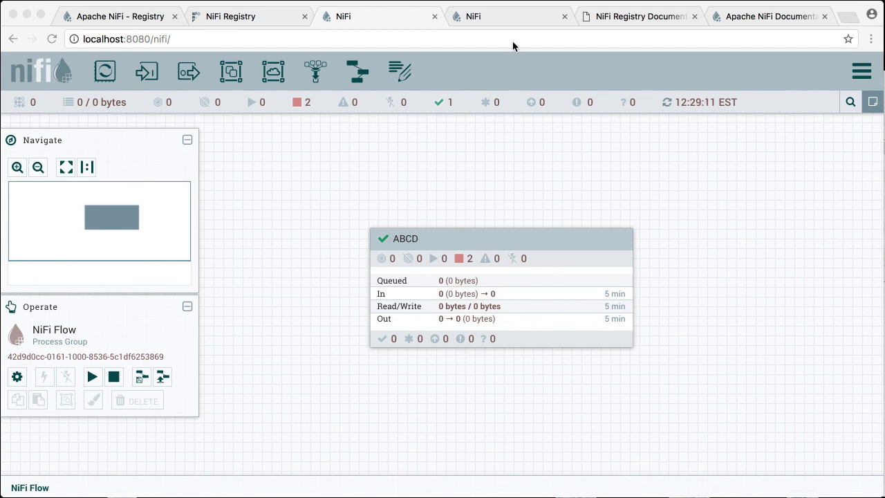
left_click(510, 18)
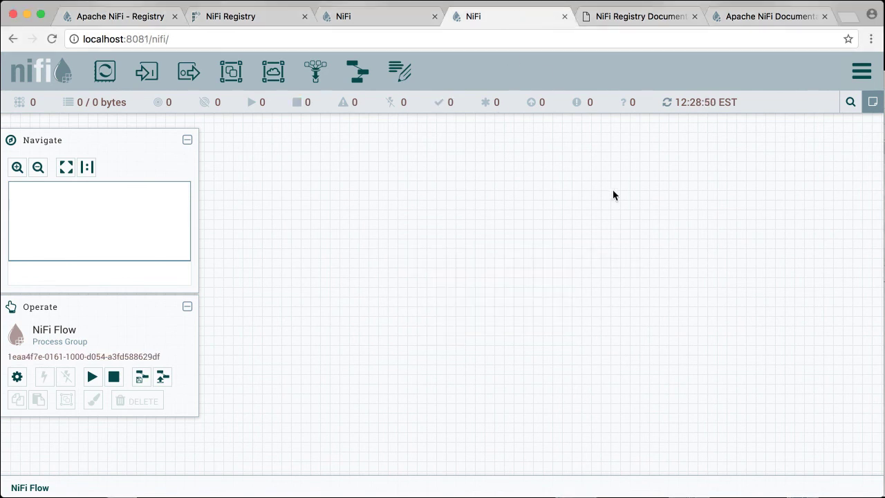
left_click(859, 72)
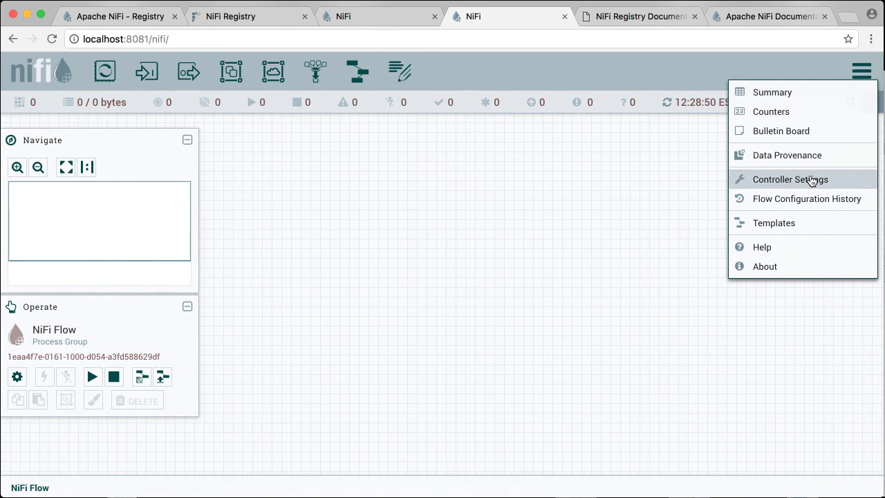
left_click(808, 179)
left_click(367, 156)
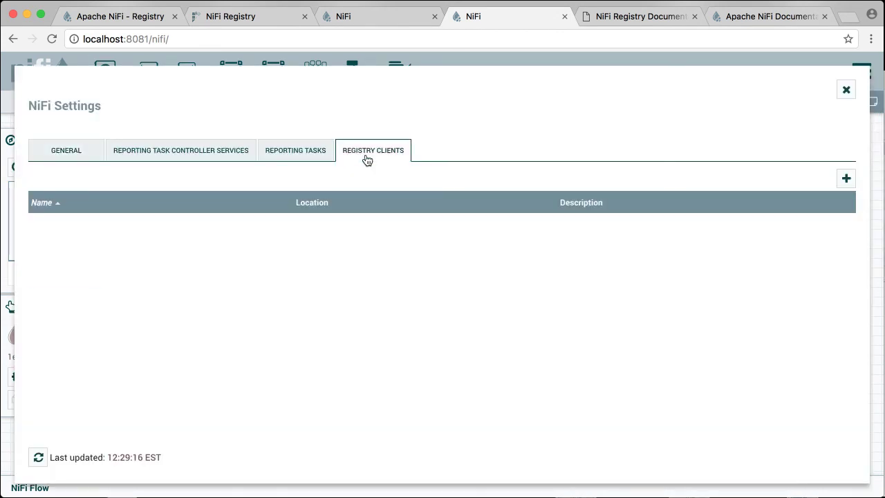
left_click(846, 179)
type("Local")
key("Tab")
type("http://localhost:18080")
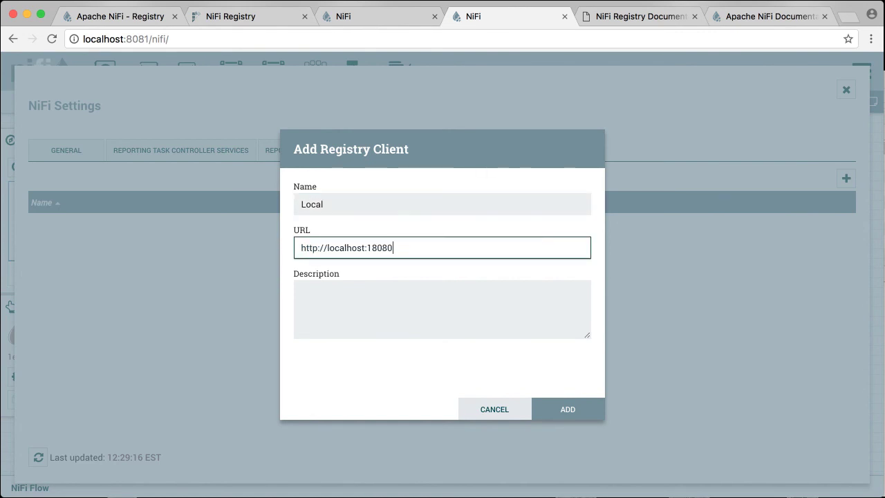
left_click(576, 410)
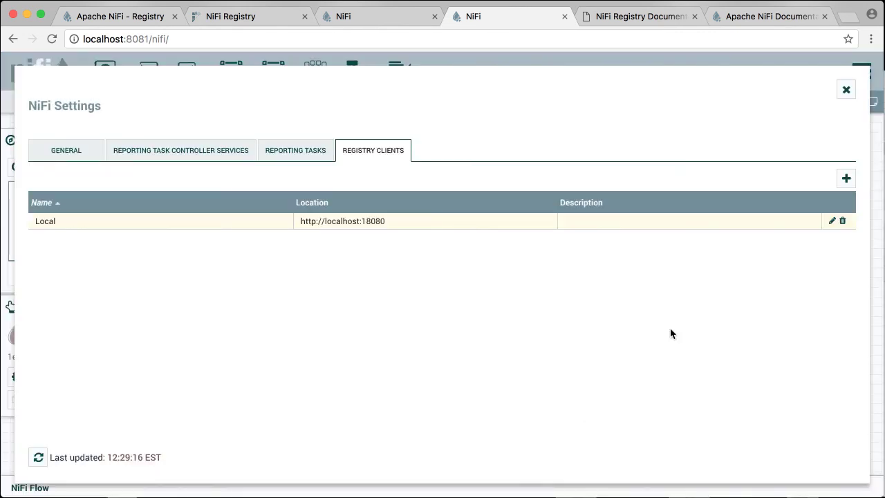
left_click(846, 91)
right_click(549, 142)
left_click(560, 146)
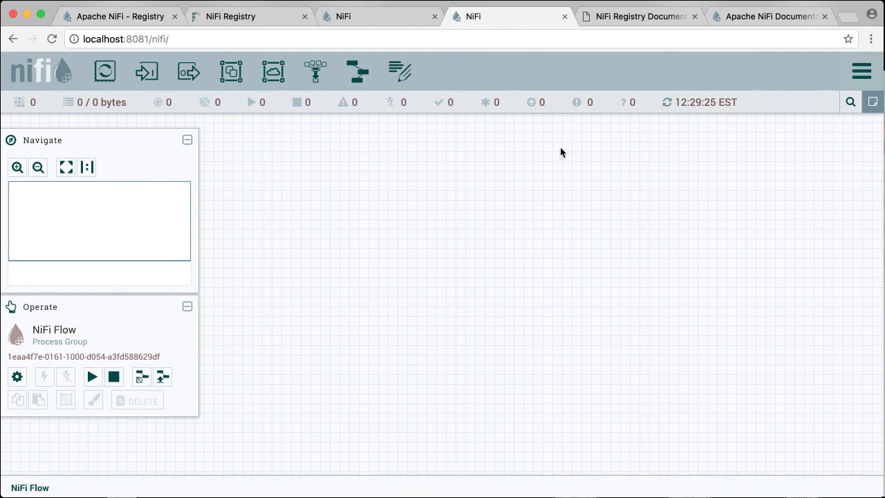
- Add a process group to the canvas by importing version 2 of the ABCD flow from the Test bucket of the Local registry
left_click_drag(231, 72, 355, 203)
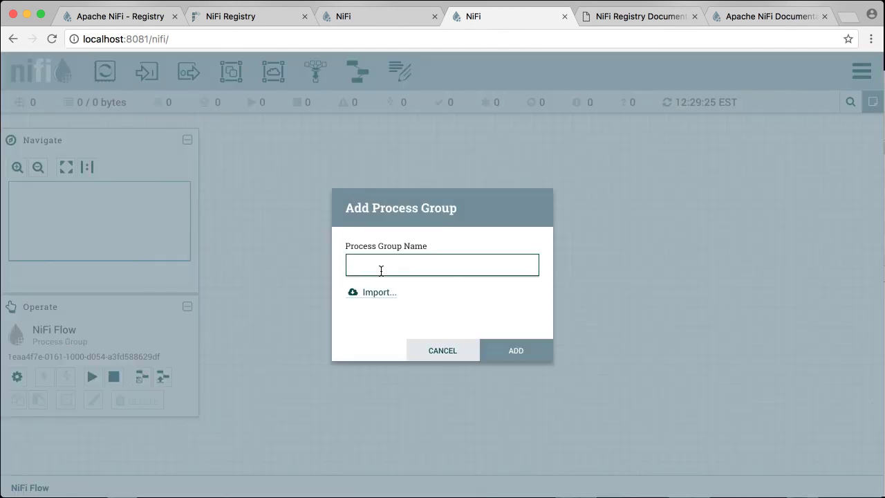
left_click(378, 292)
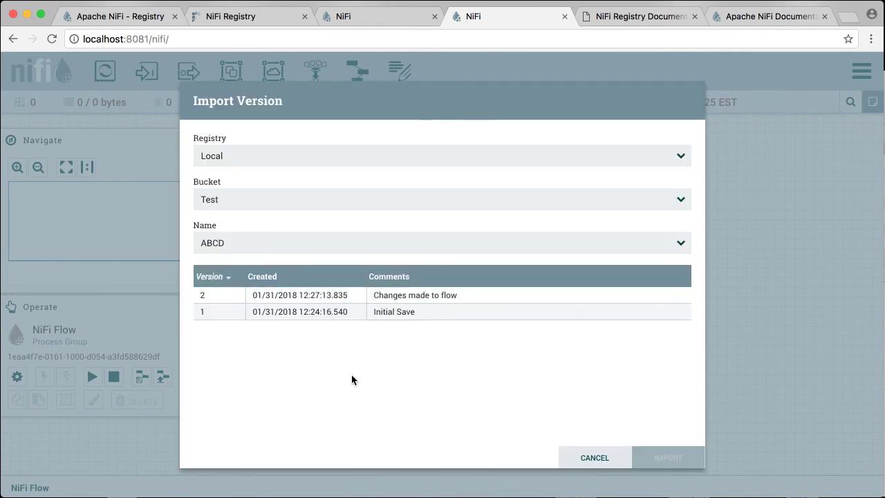
left_click(313, 295)
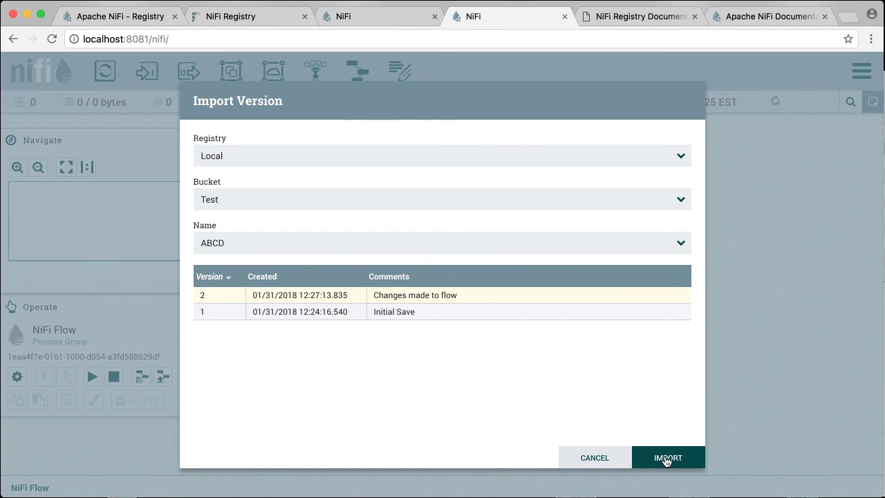
left_click(666, 458)
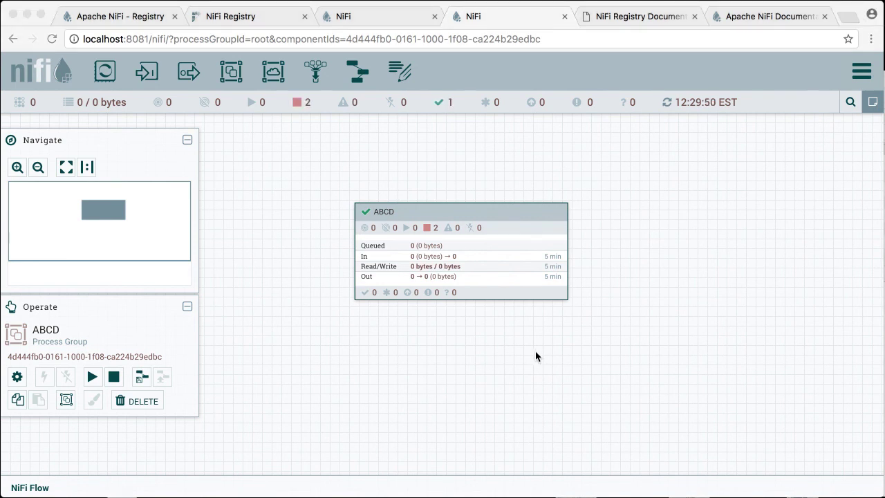
- View the NiFi Registry User Guide and the "Versioning a DataFlow" section of the Apache NiFi User Guide
left_click(622, 18)
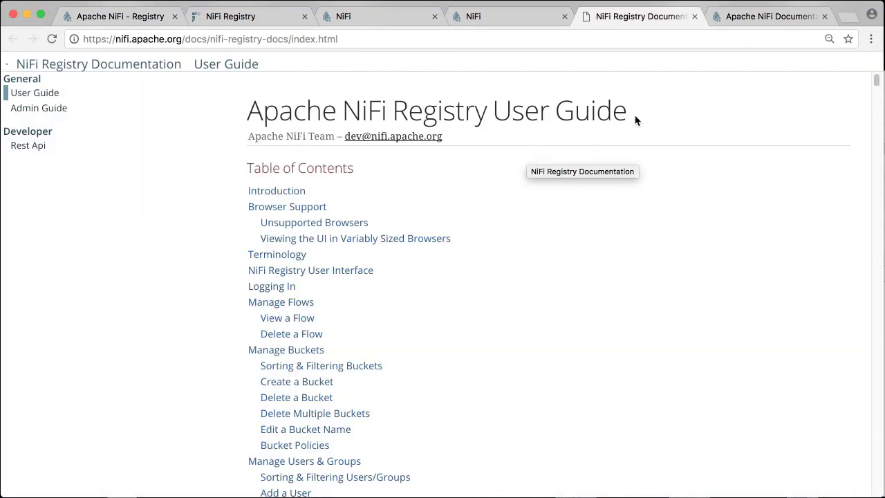
left_click(746, 19)
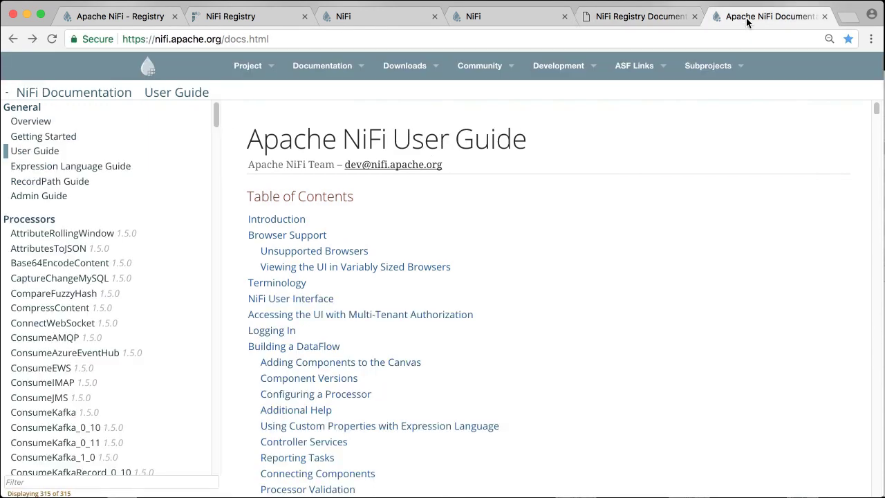
scroll(321, 330, "down", 5)
scroll(320, 329, "down", 7)
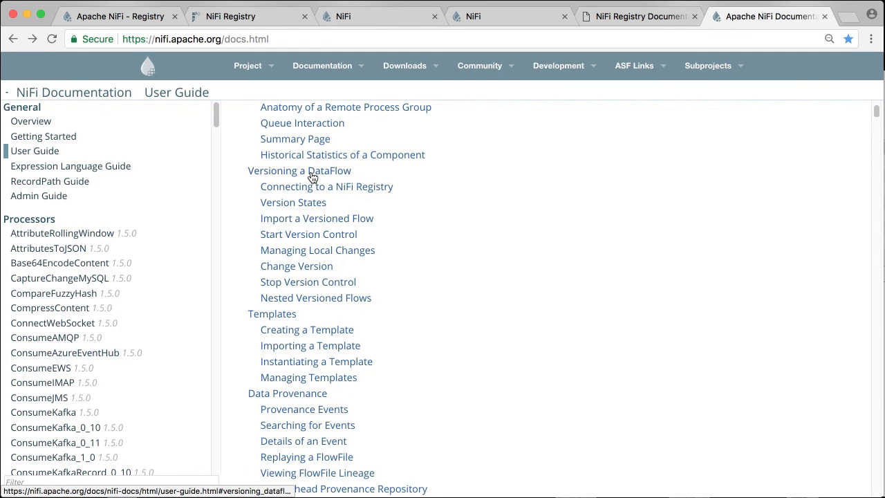
left_click(312, 178)
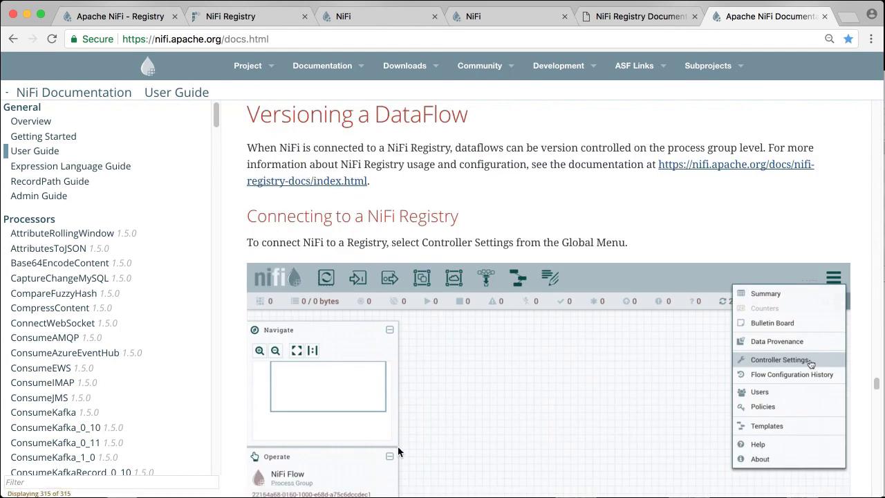
key("super+Tab")
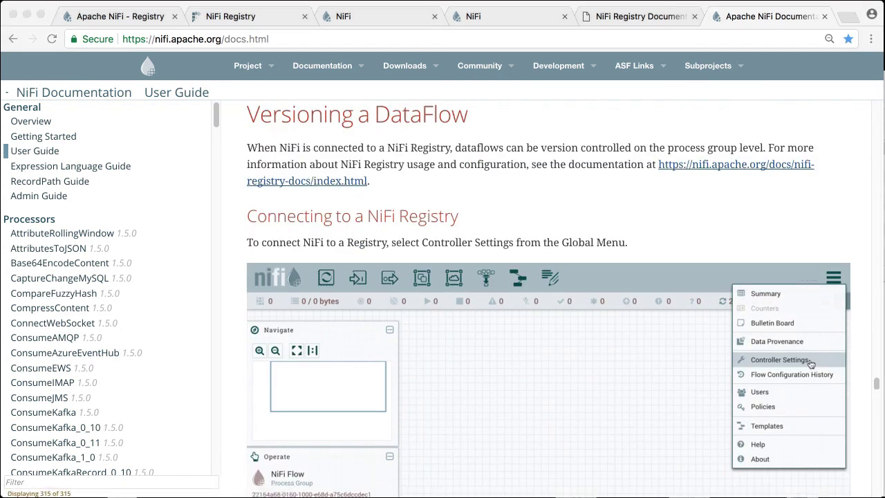